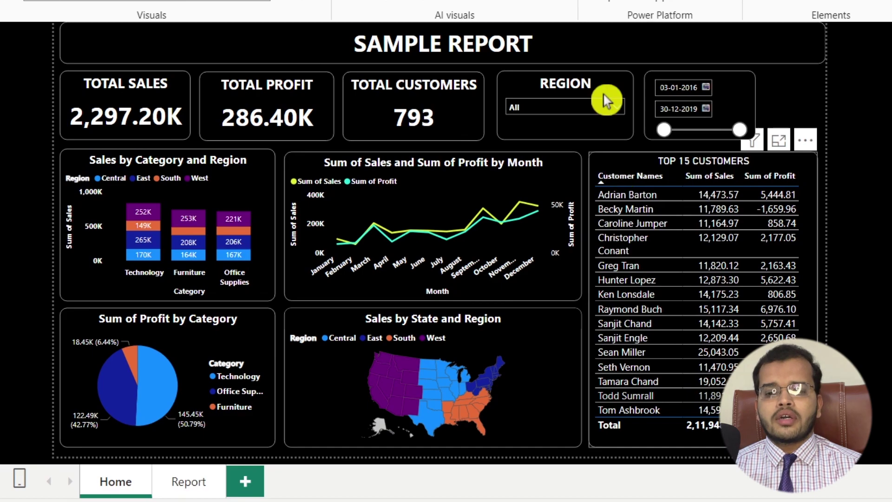
Step: Try the Region slicer with Central and West, then clear it back to all regions
click(605, 111)
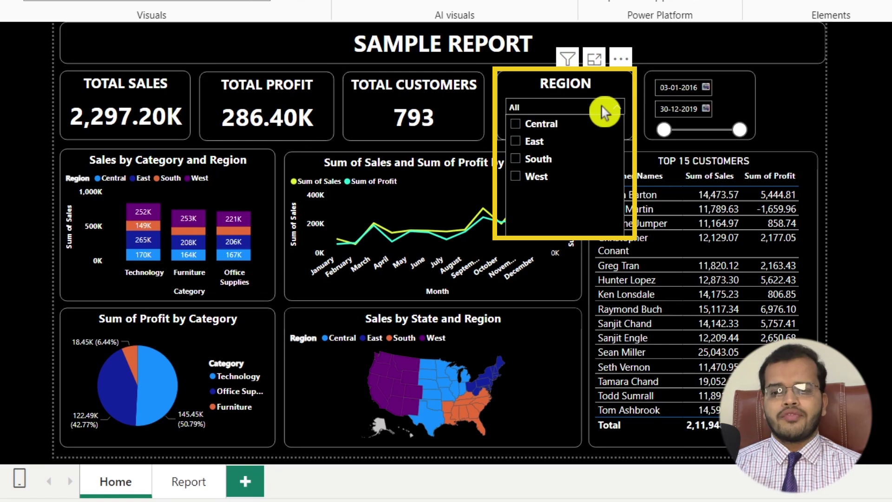
click(807, 113)
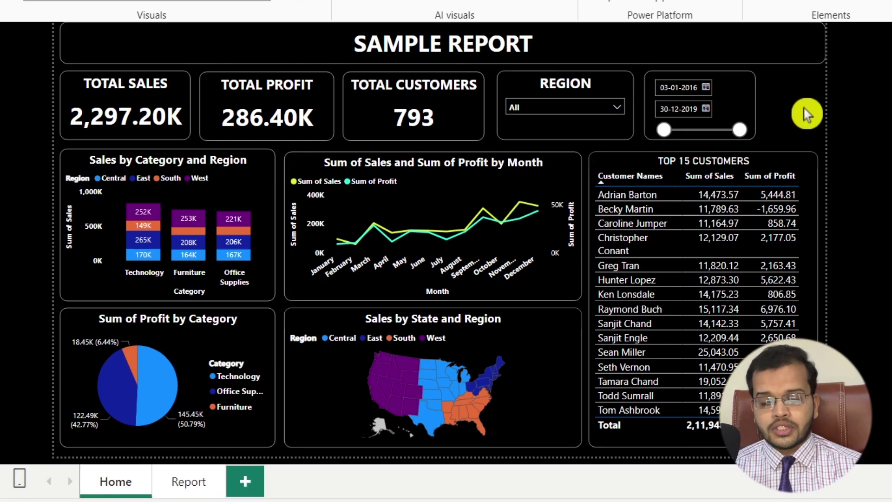
click(605, 110)
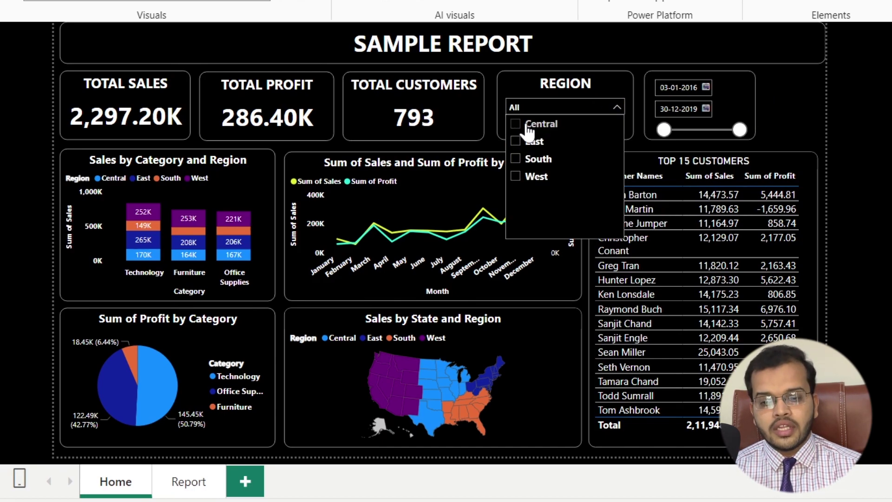
click(528, 125)
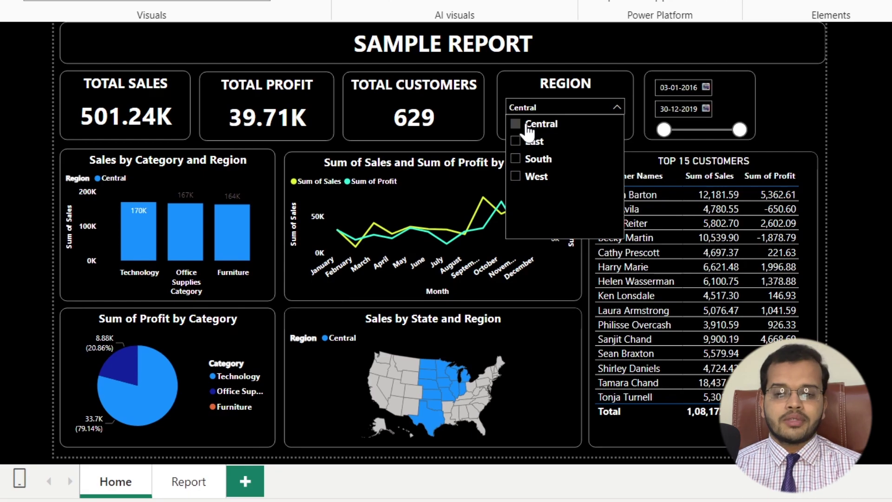
click(529, 124)
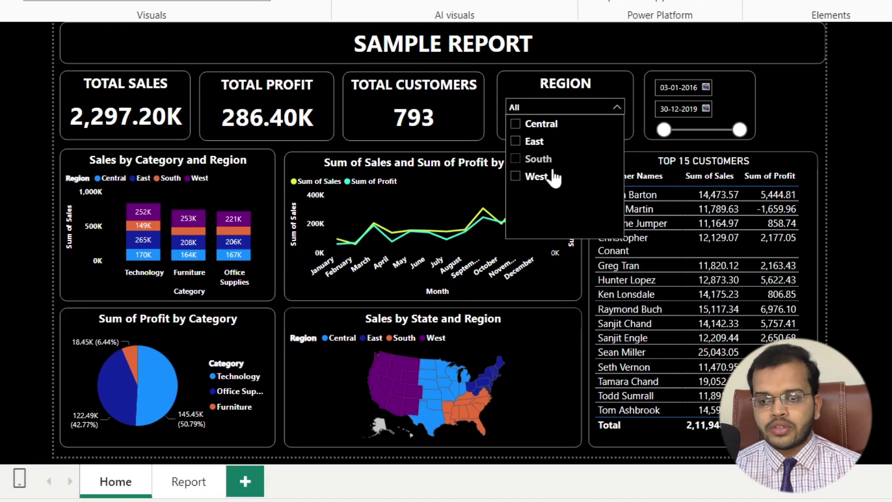
click(787, 120)
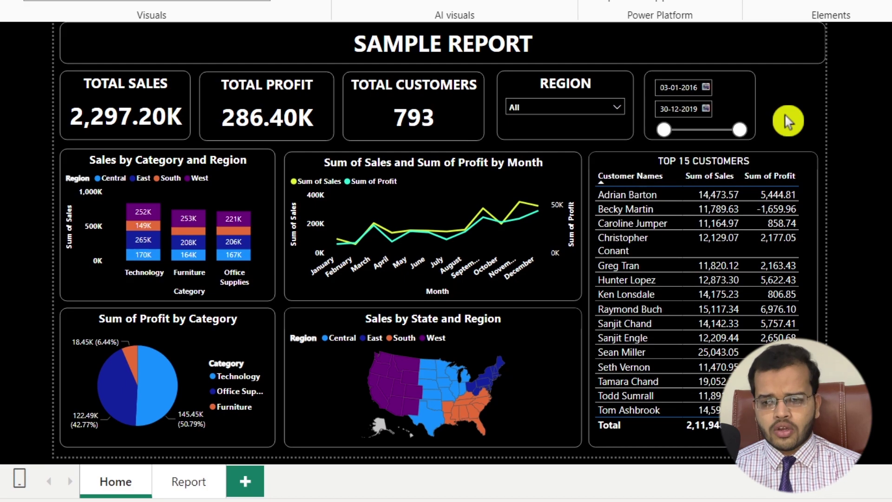
click(589, 111)
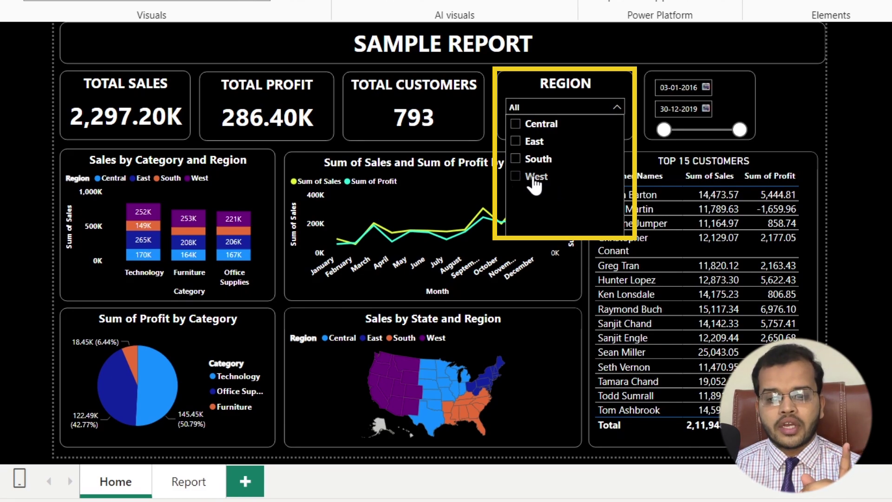
click(535, 181)
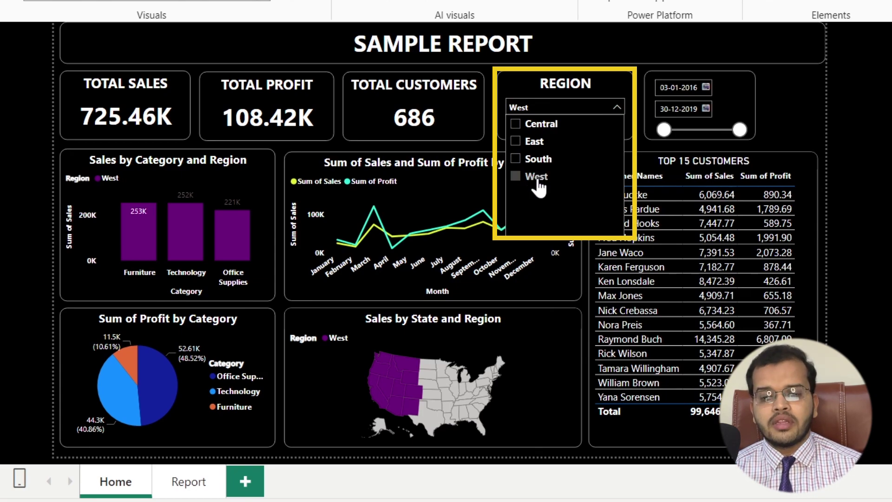
click(540, 181)
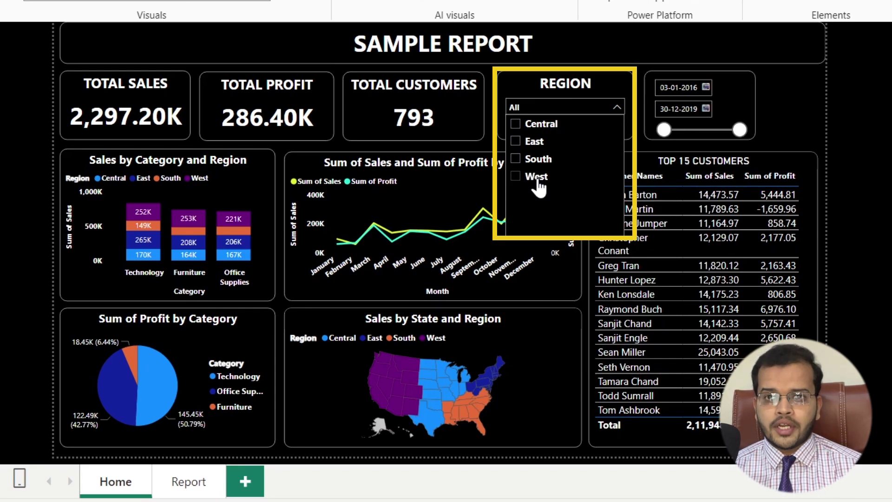
click(787, 114)
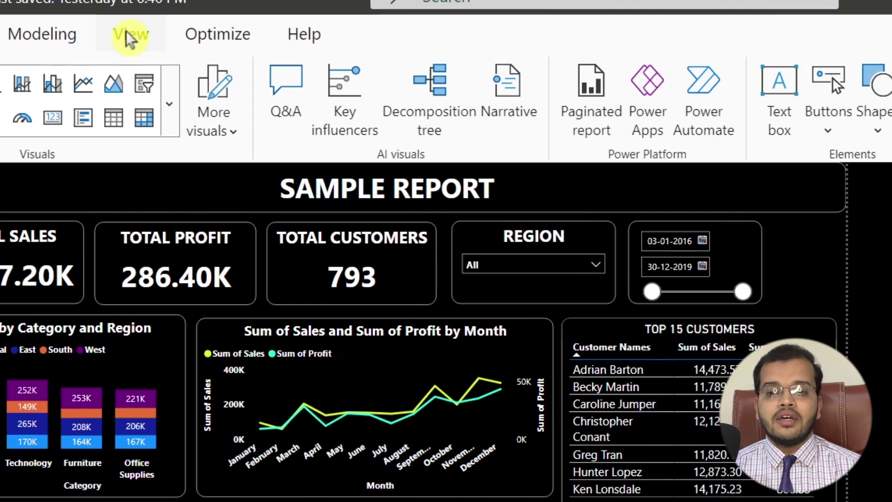
Step: Show the Bookmarks pane and add a bookmark of the unfiltered view, renamed Home
click(130, 37)
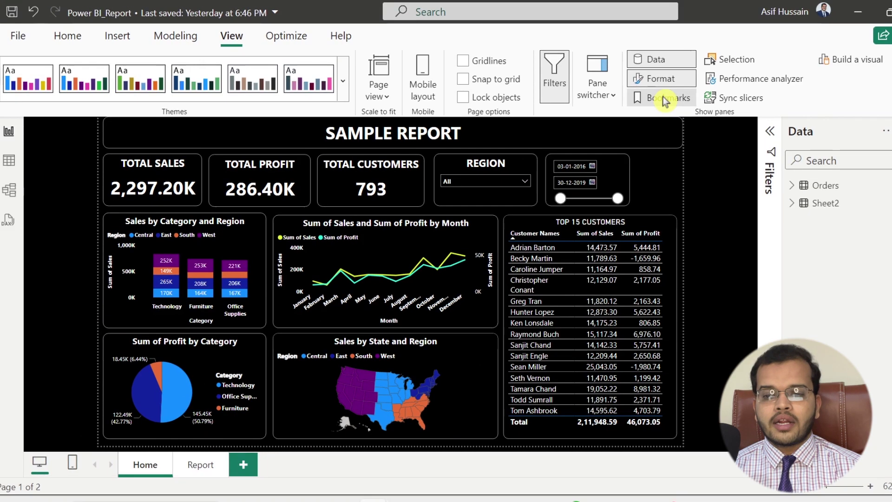
click(815, 132)
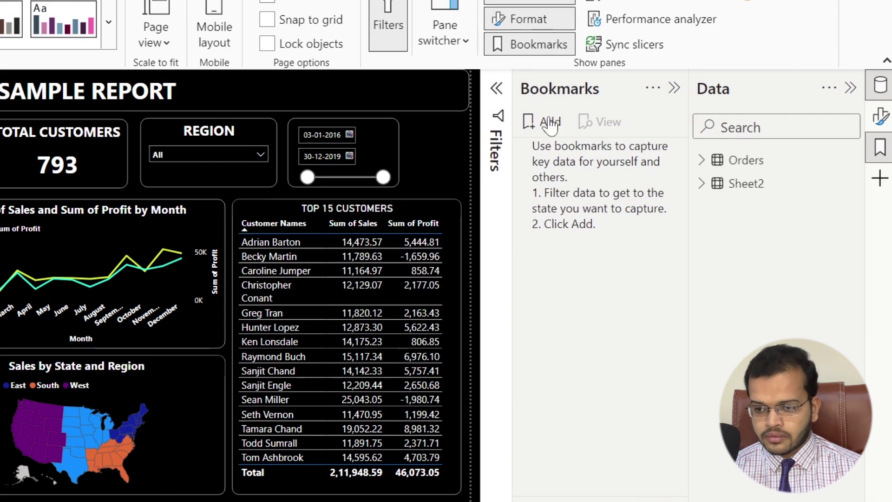
click(550, 123)
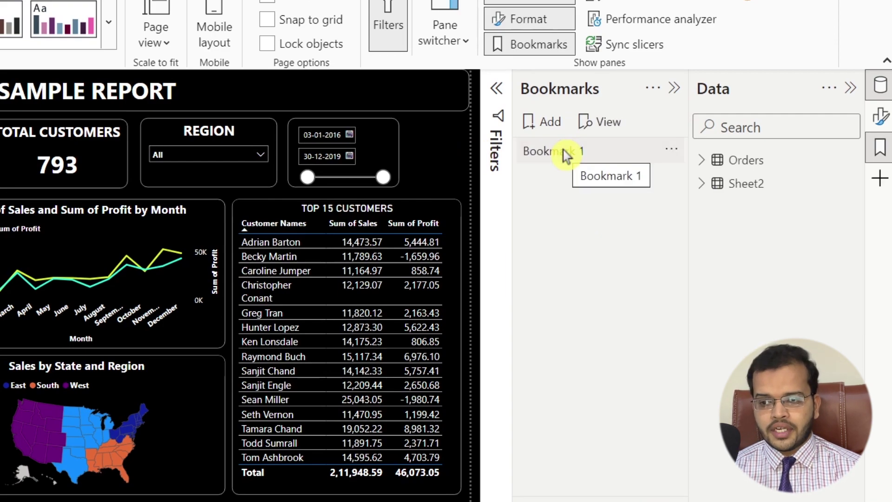
click(671, 151)
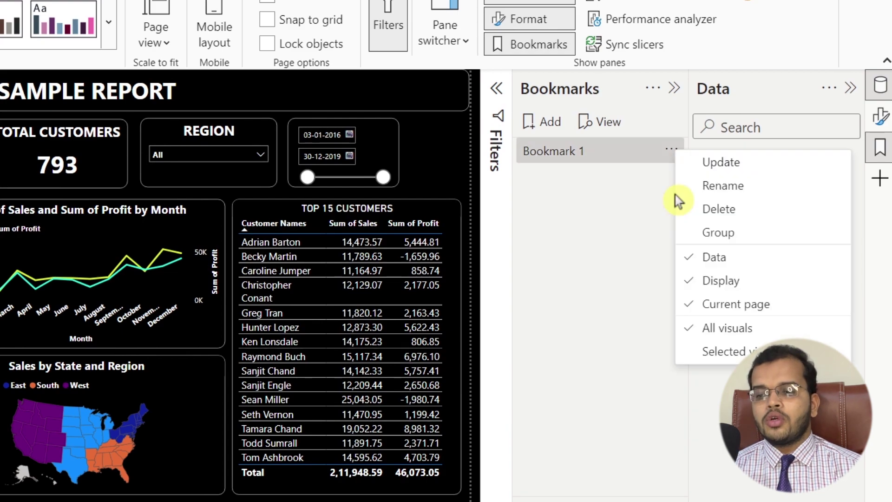
click(712, 186)
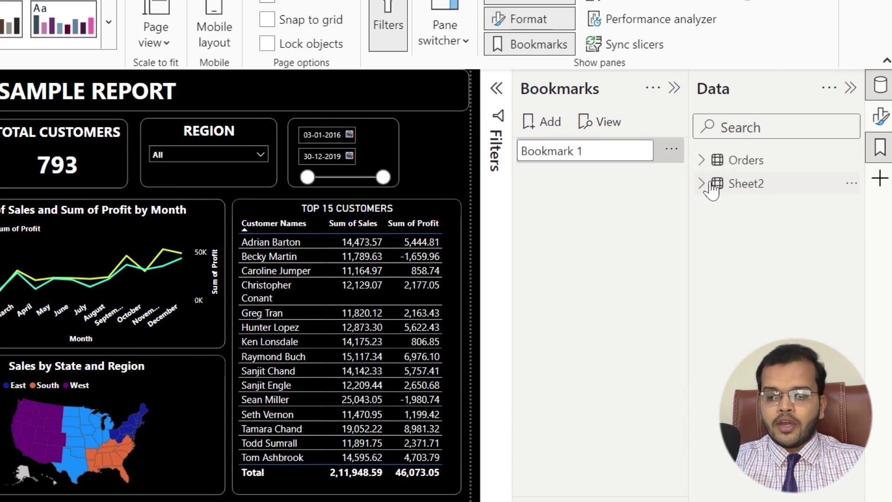
text(Home)
key(Return)
Step: Filter the dashboard to the Central region with the Region slicer
click(247, 158)
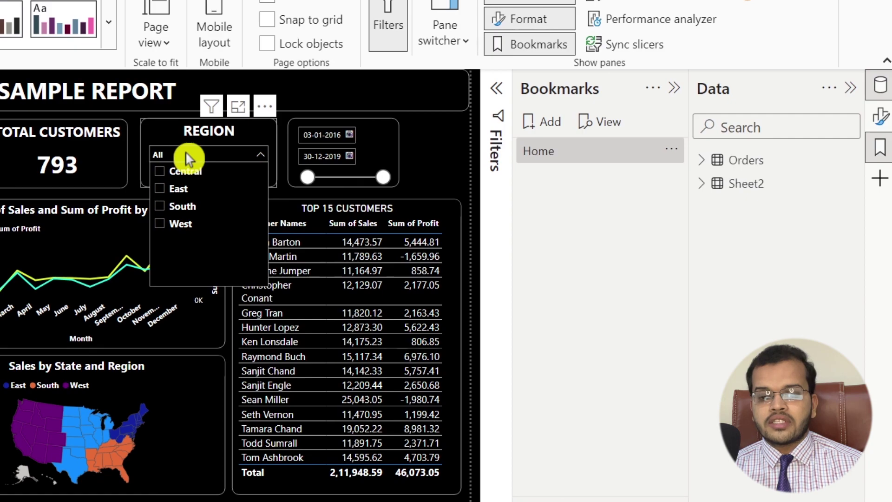
click(181, 172)
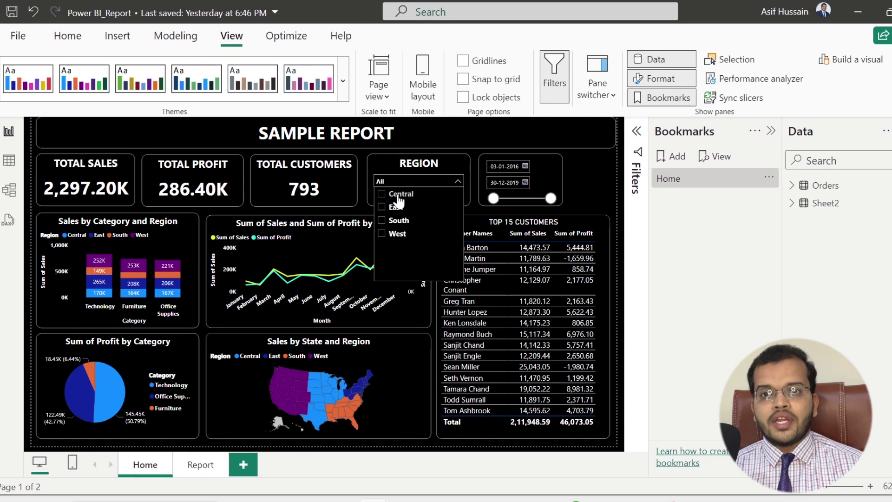
click(180, 172)
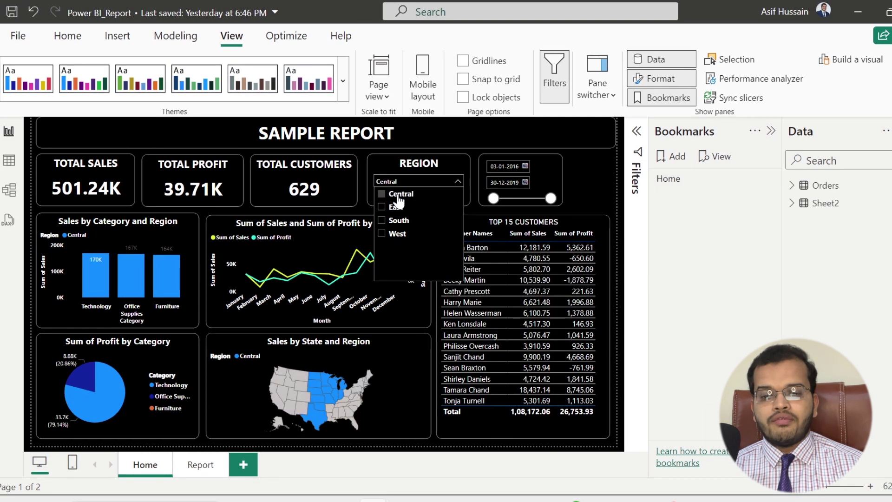
click(579, 186)
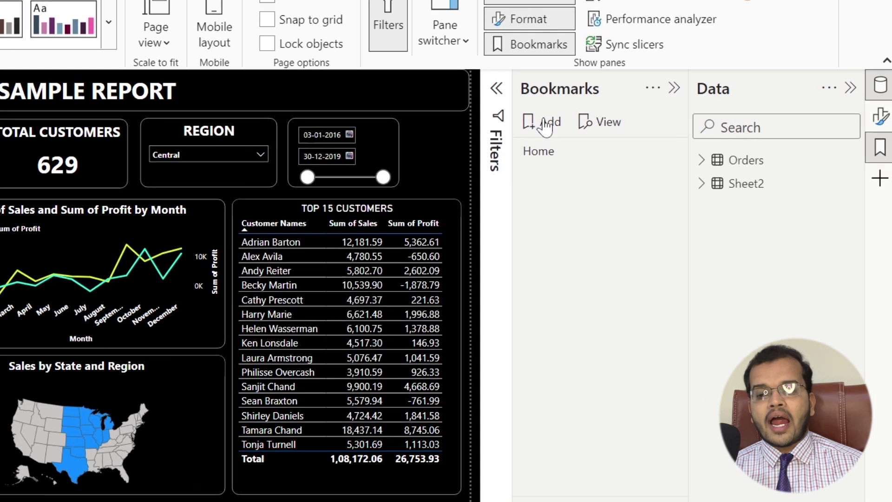
Step: Add a second bookmark of the Central view and rename it Central
click(672, 158)
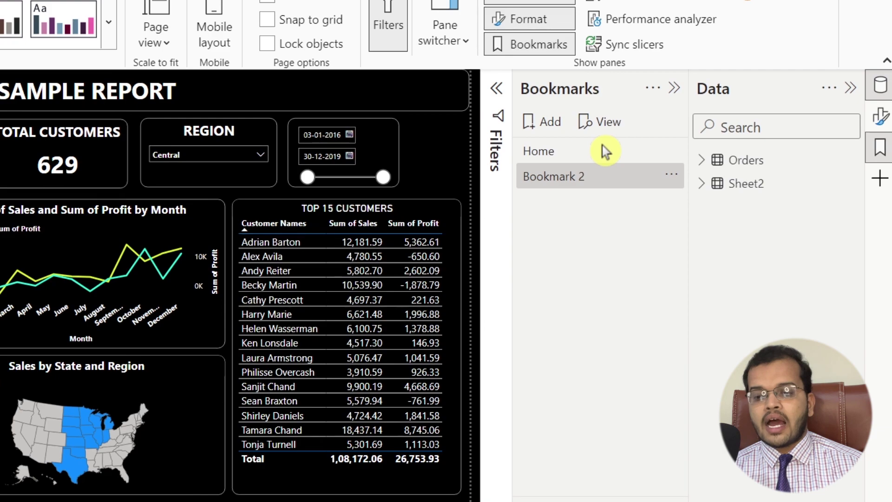
click(673, 178)
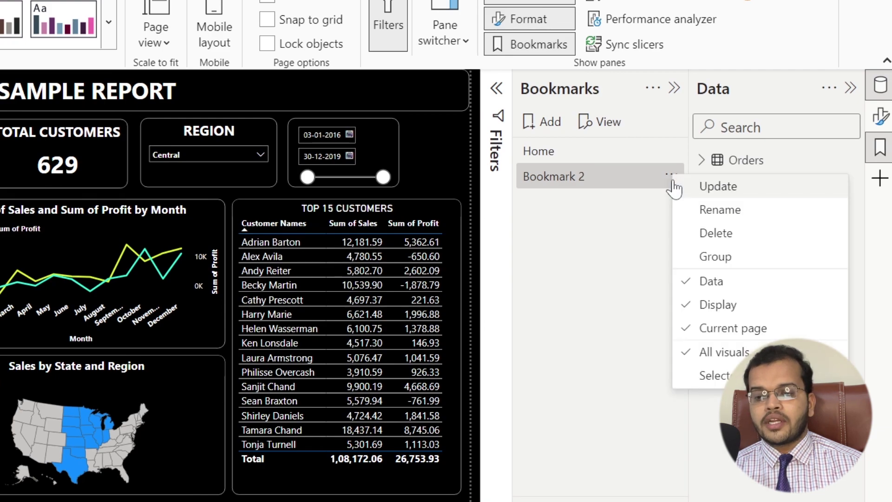
click(702, 212)
text(C)
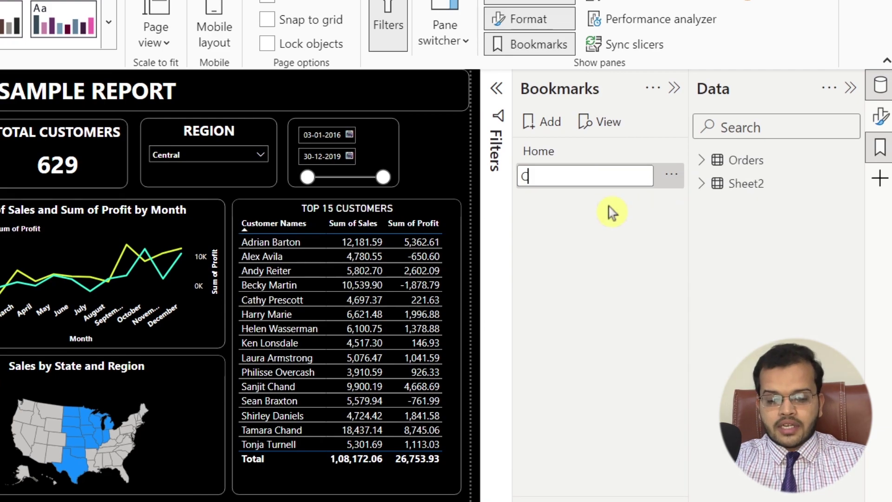
text(entral)
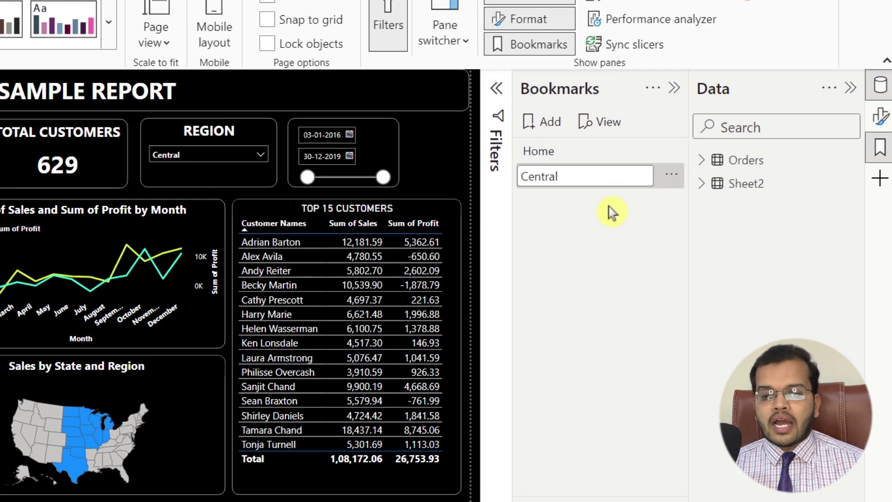
key(Return)
click(242, 157)
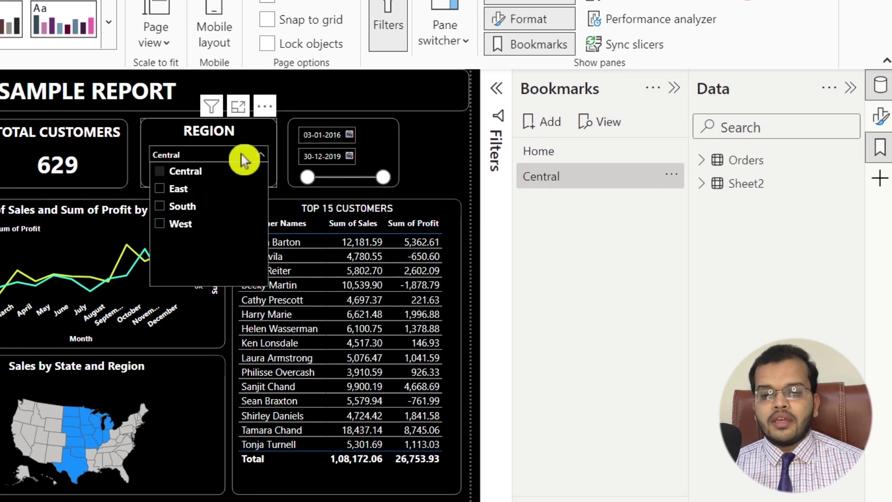
Step: Swap the Region slicer from Central to East and add a third bookmark renamed East
click(159, 172)
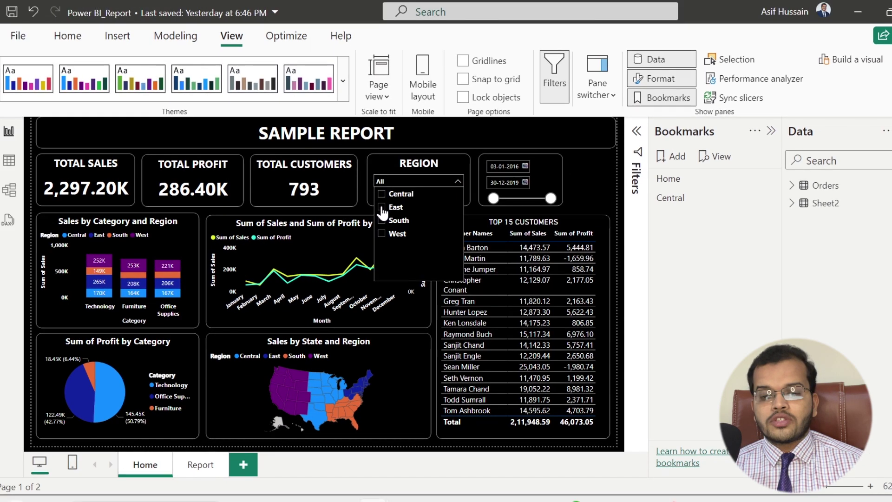
click(160, 190)
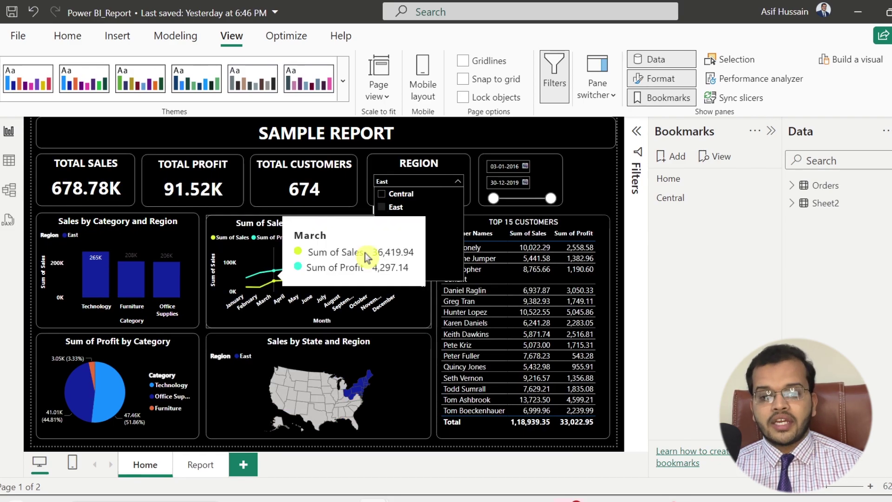
click(670, 158)
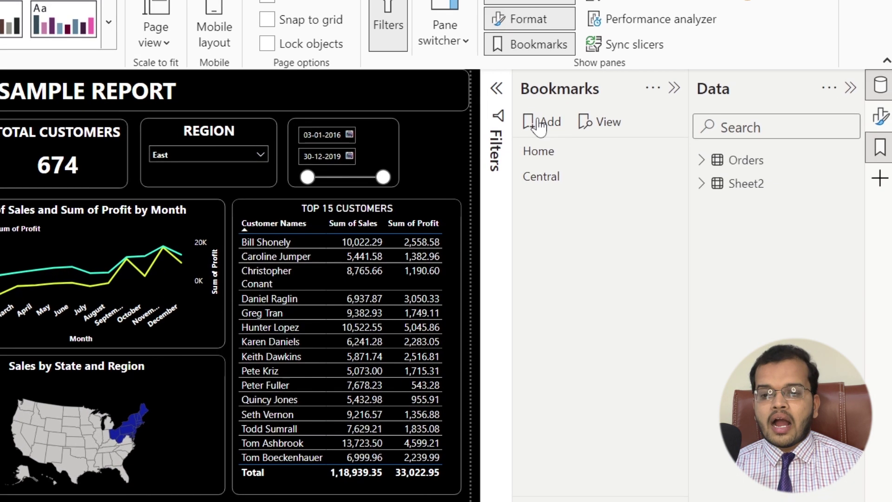
click(540, 125)
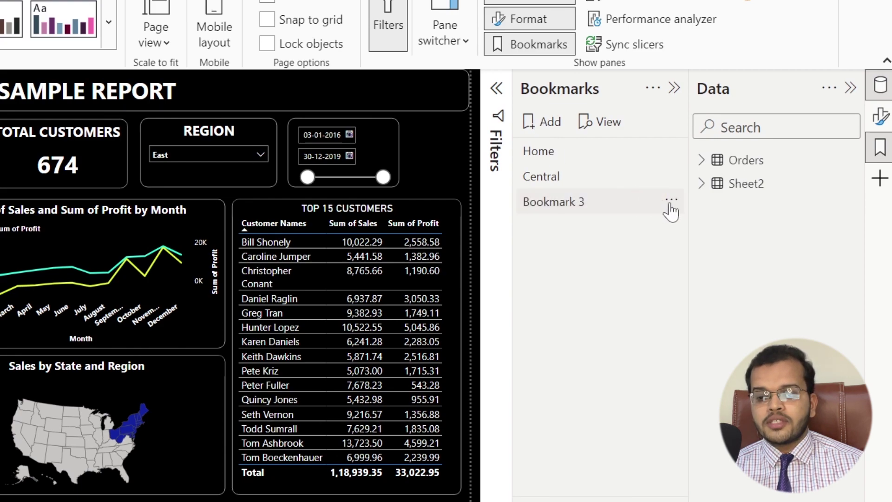
click(671, 205)
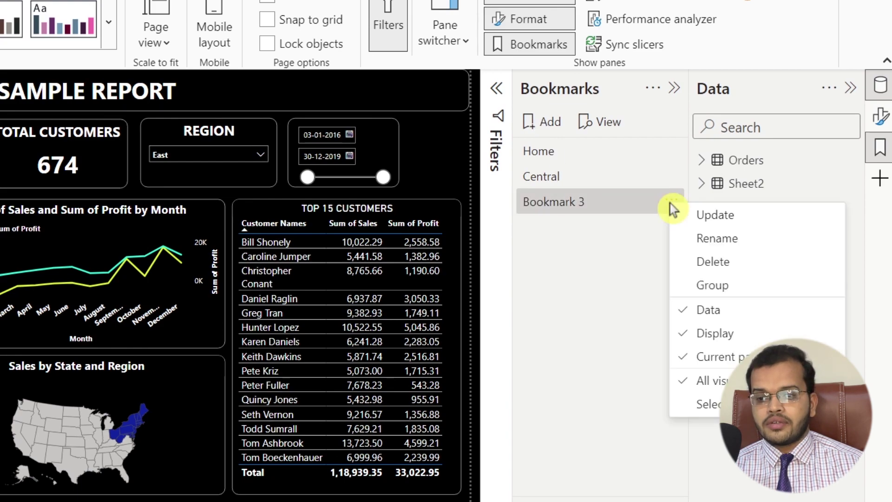
click(699, 239)
text(East)
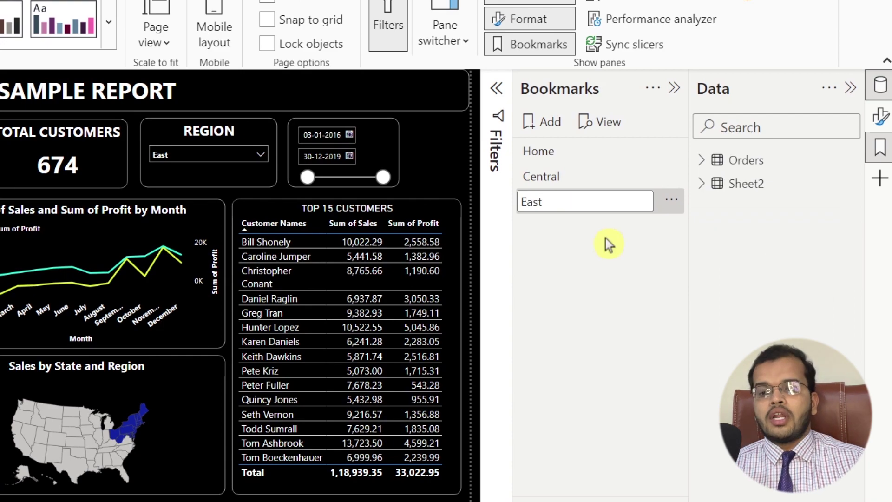
click(609, 244)
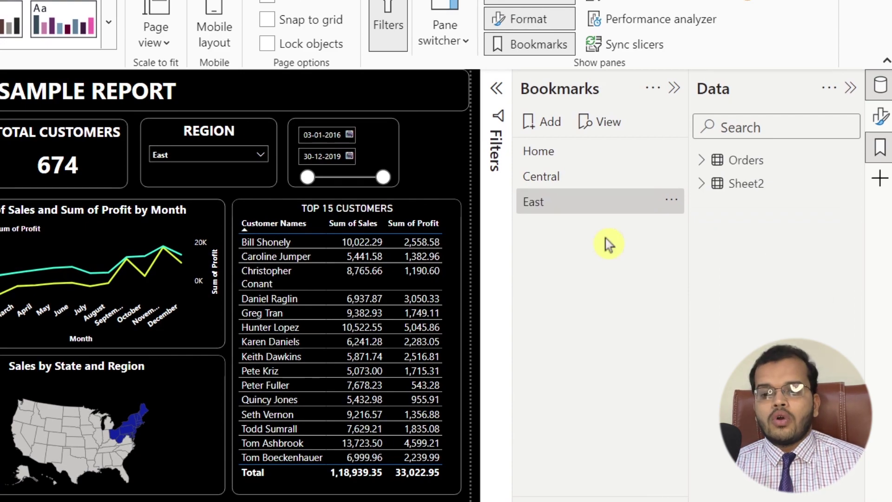
Step: Swap the Region slicer from East to South and add a fourth bookmark renamed South
click(259, 156)
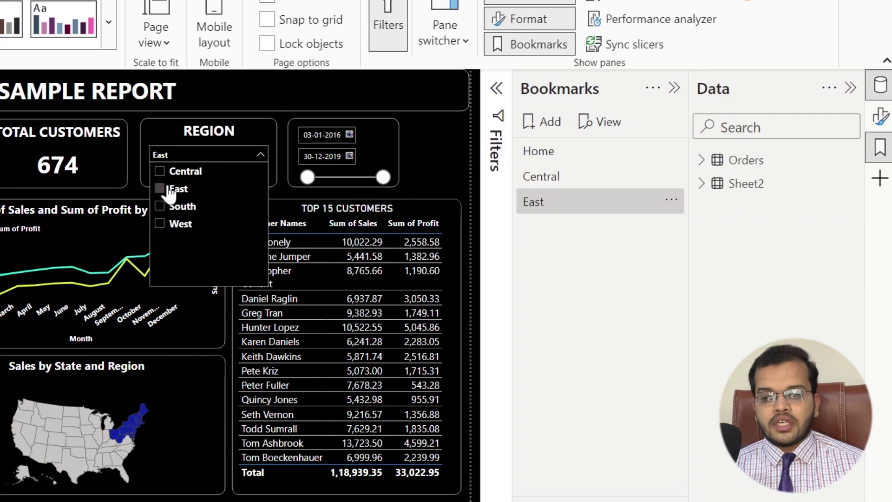
click(168, 188)
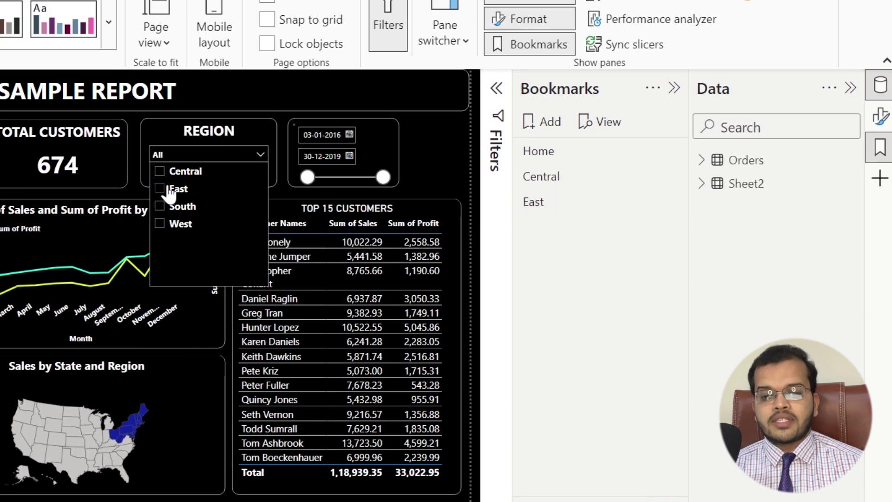
click(181, 209)
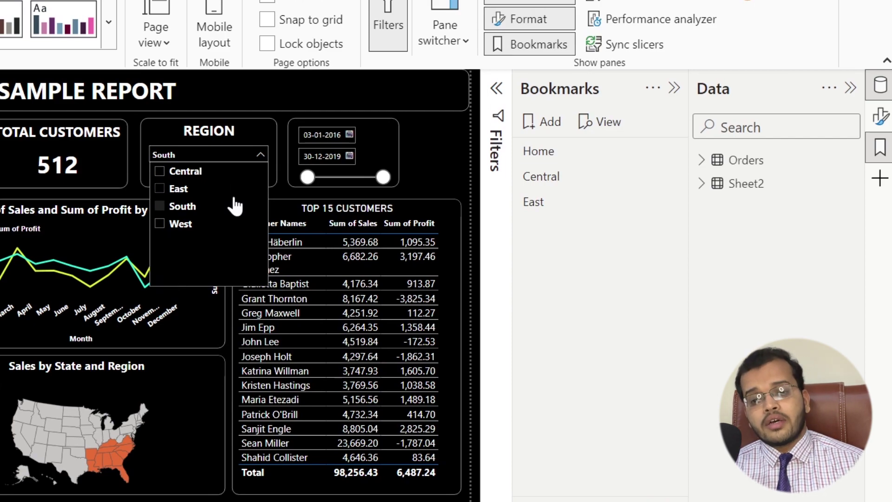
click(550, 123)
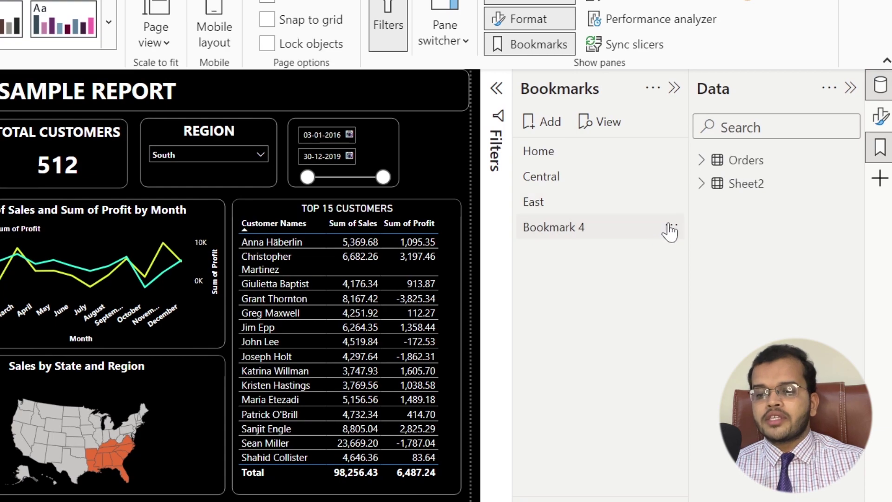
click(670, 229)
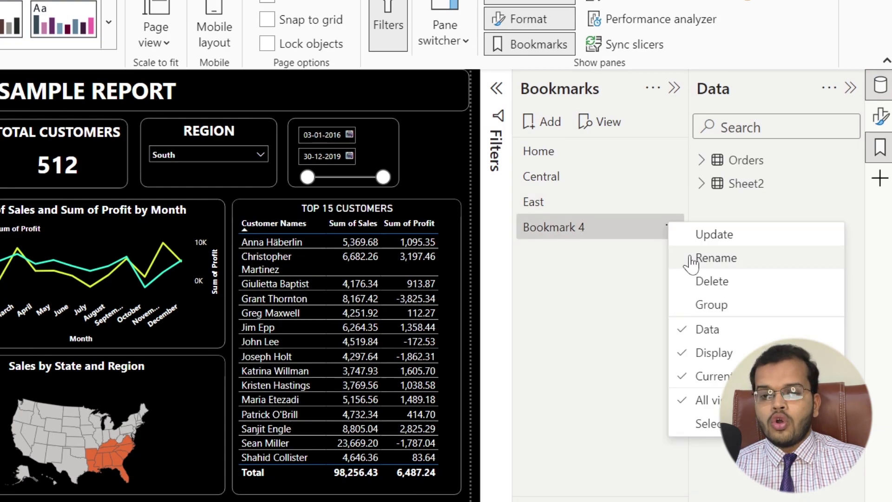
click(692, 259)
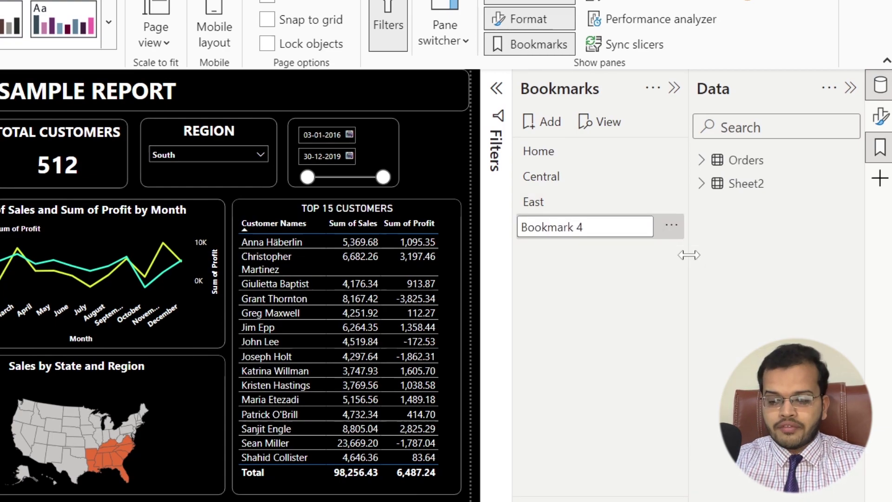
text(South)
click(210, 158)
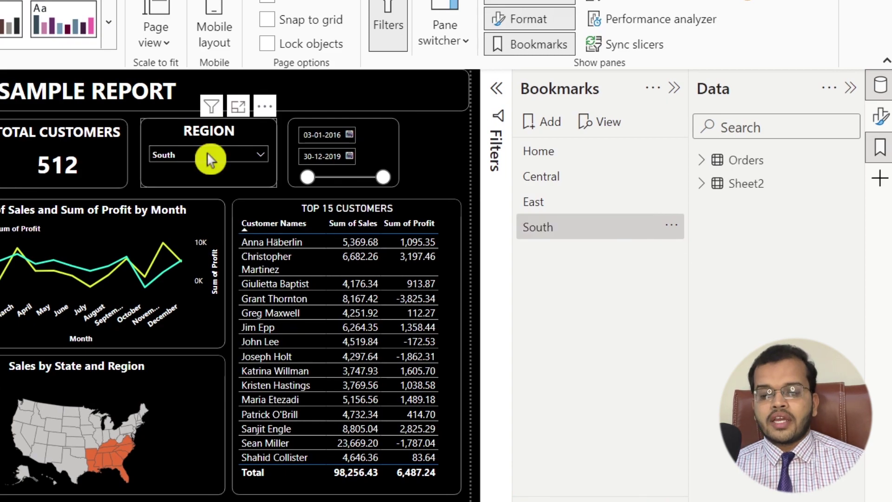
Step: Swap the Region slicer from South to West and add a fifth bookmark renamed West
click(209, 158)
click(183, 206)
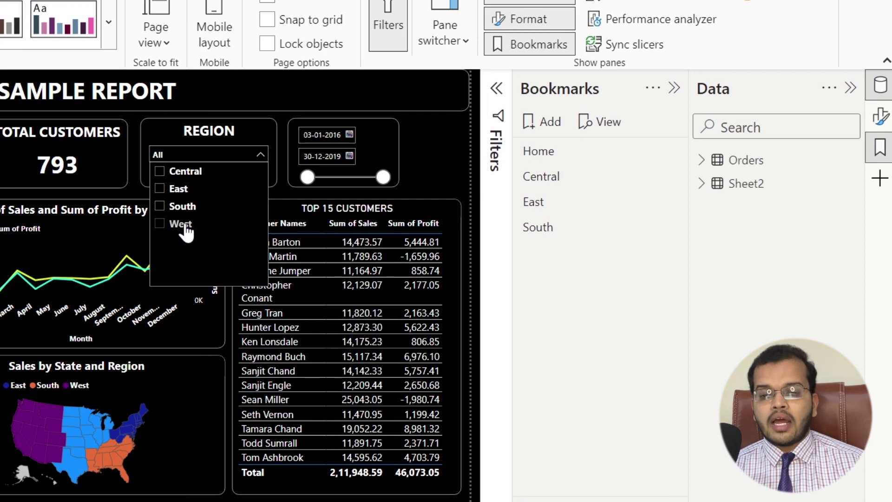
click(185, 225)
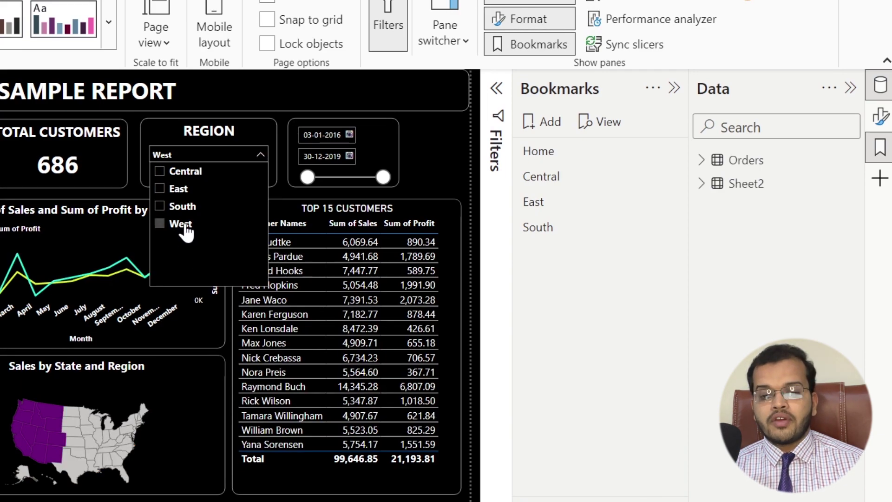
click(574, 311)
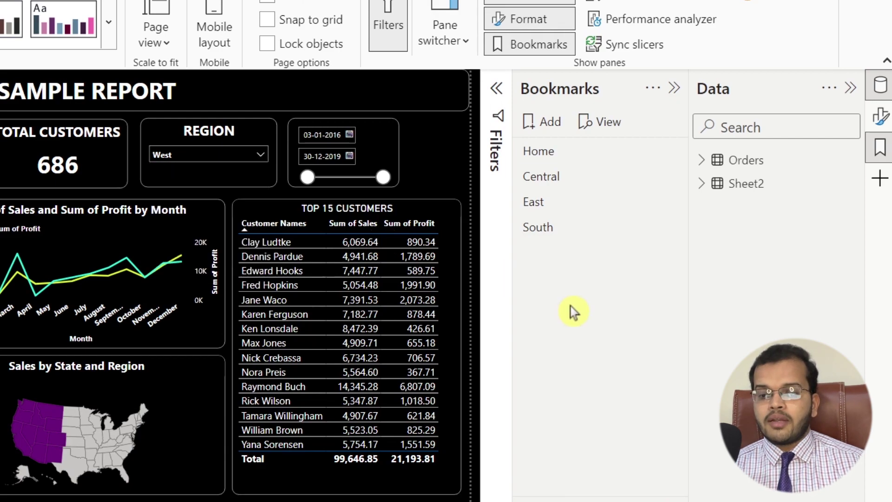
click(552, 123)
click(672, 253)
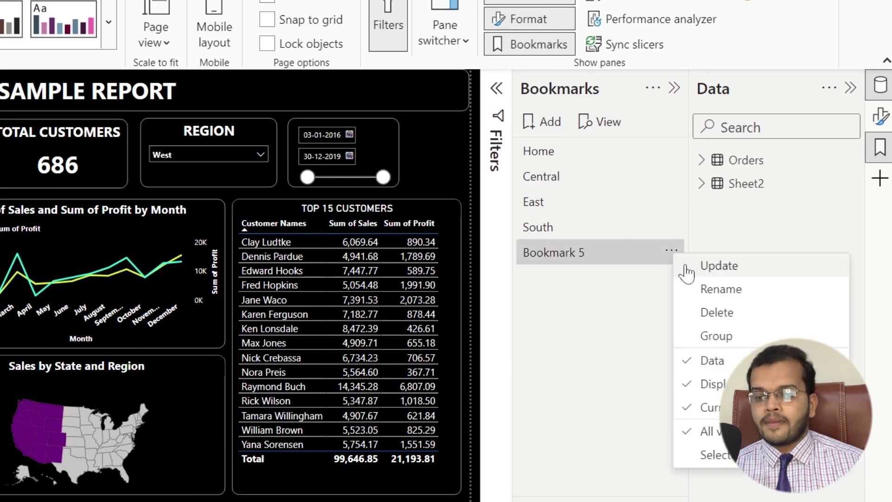
click(697, 289)
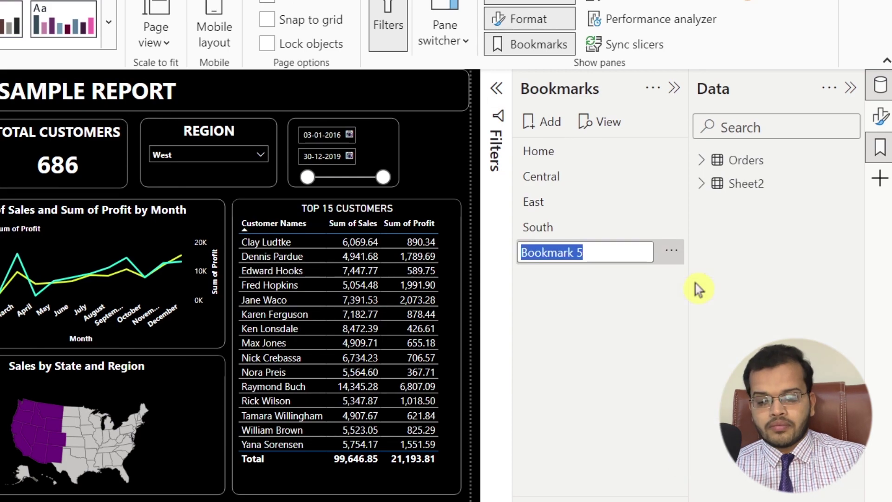
text(West)
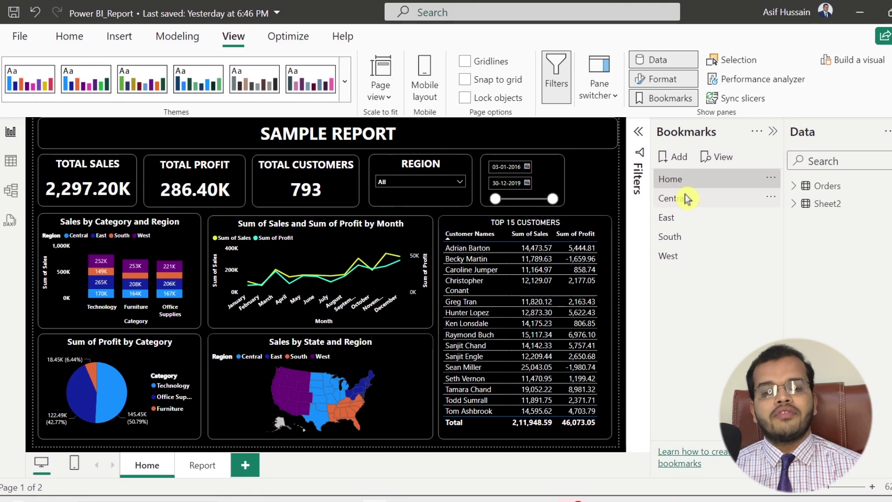
click(687, 199)
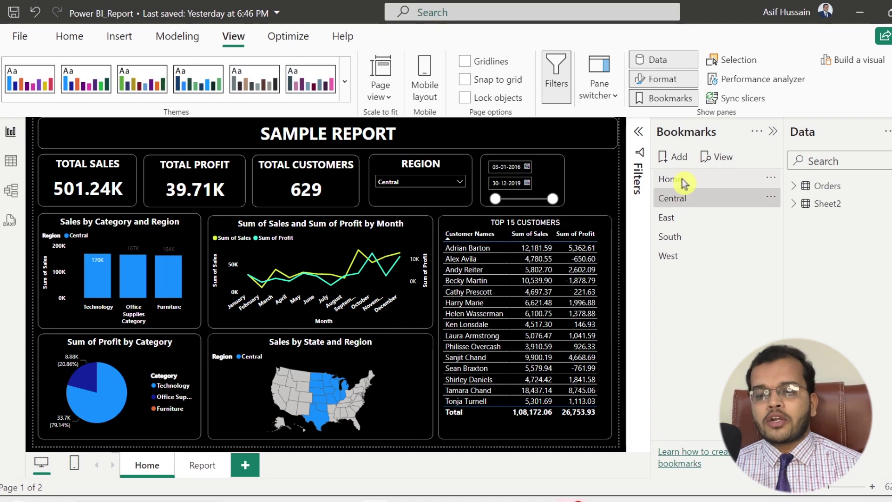
click(682, 180)
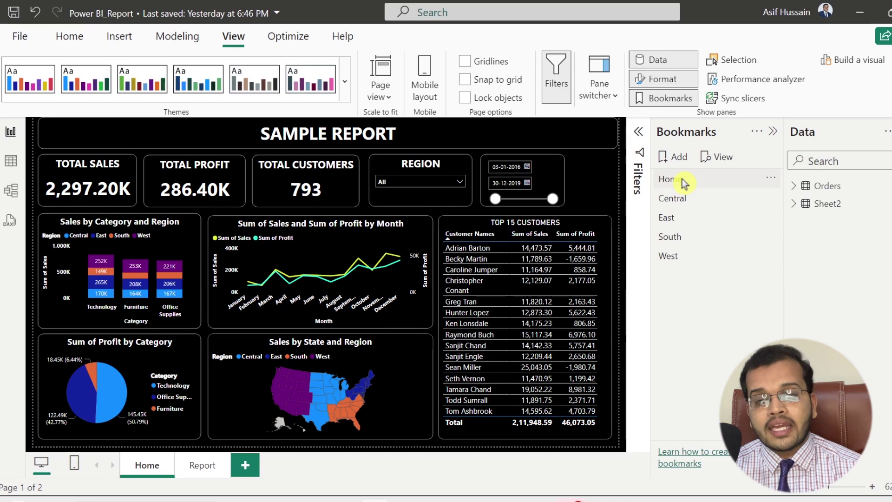